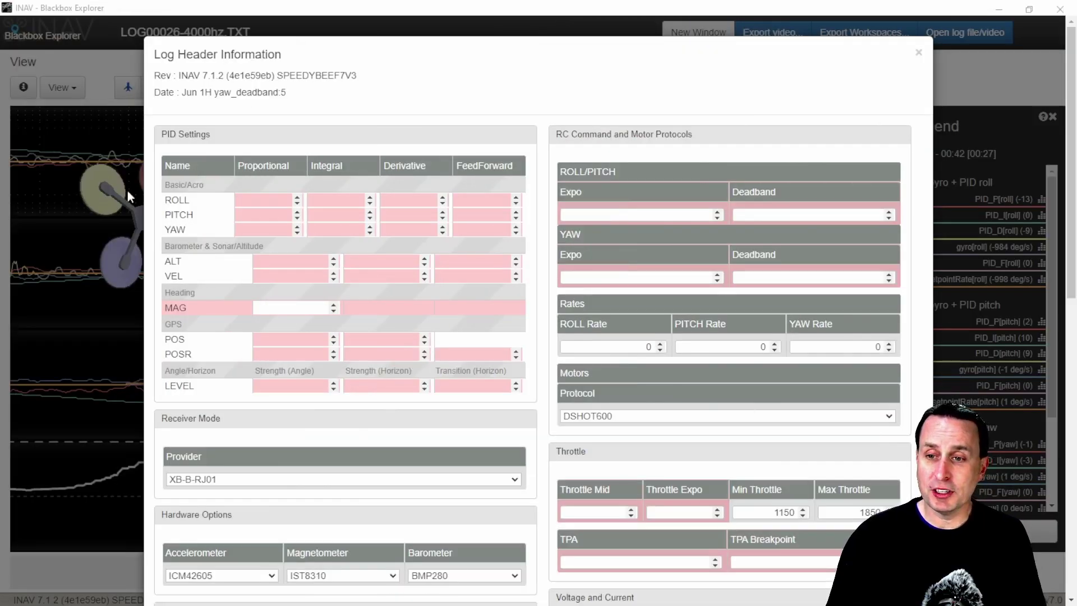
Step: Review the LOG00026-4000hz.TXT header information, then close it to return to the graphs
scroll(549, 275, down, 11)
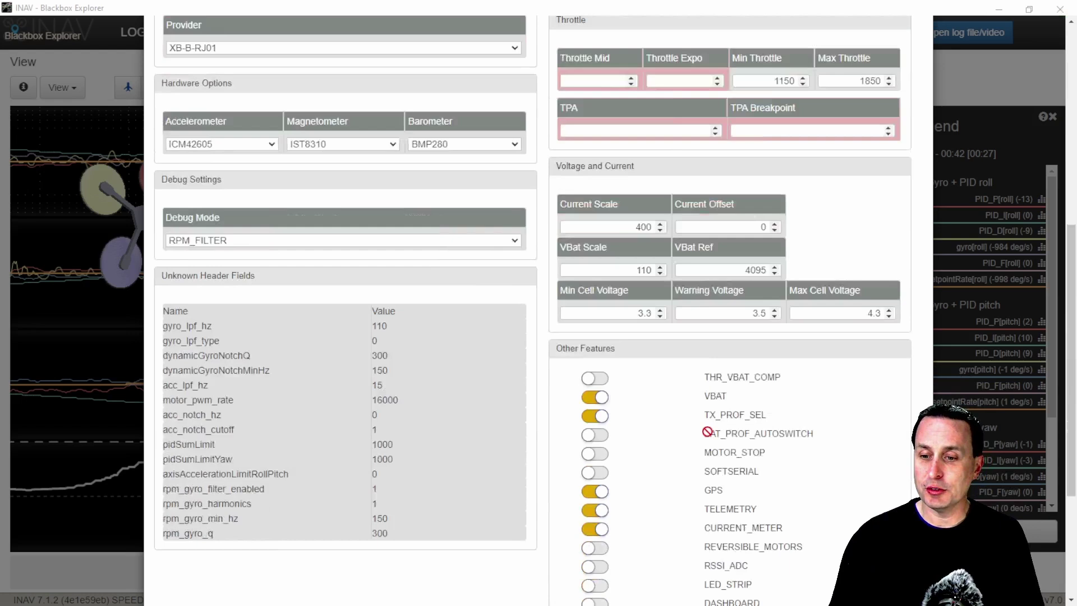
scroll(617, 477, up, 7)
scroll(616, 478, up, 4)
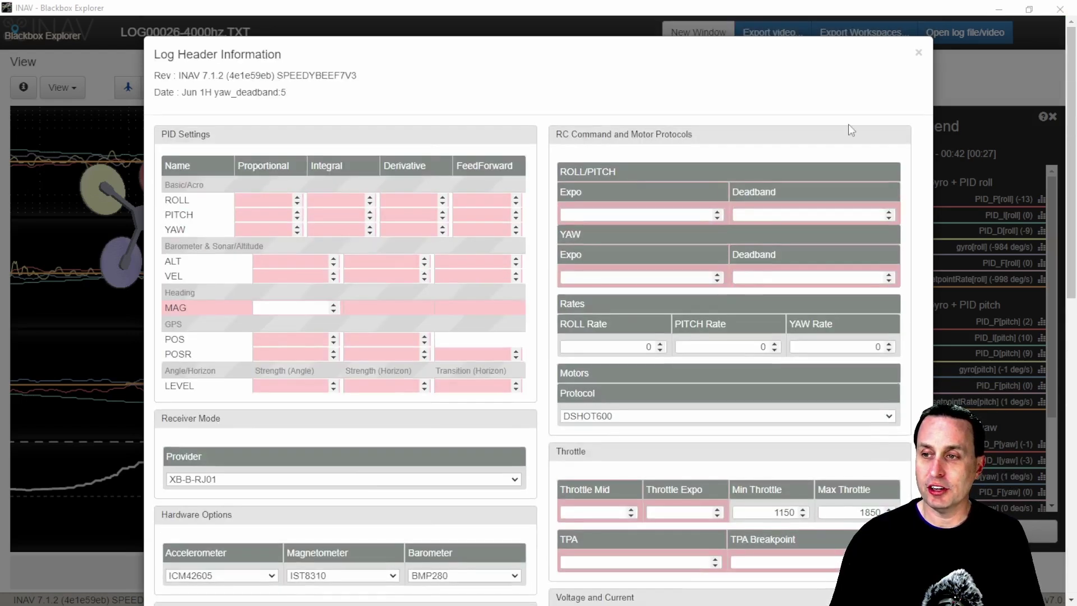
click(917, 52)
scroll(448, 391, up, 3)
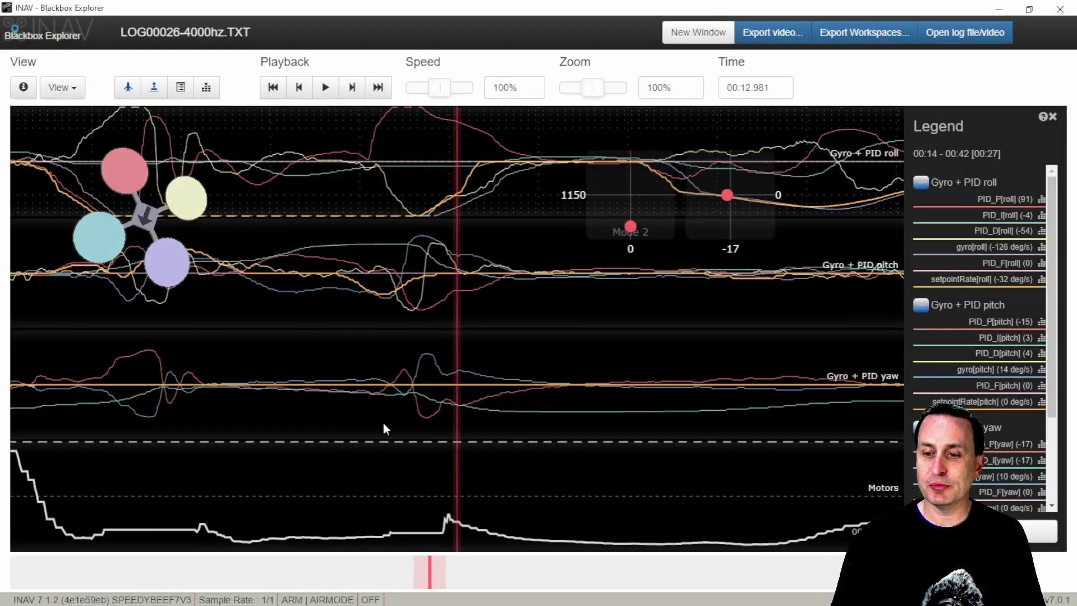
scroll(413, 425, up, 3)
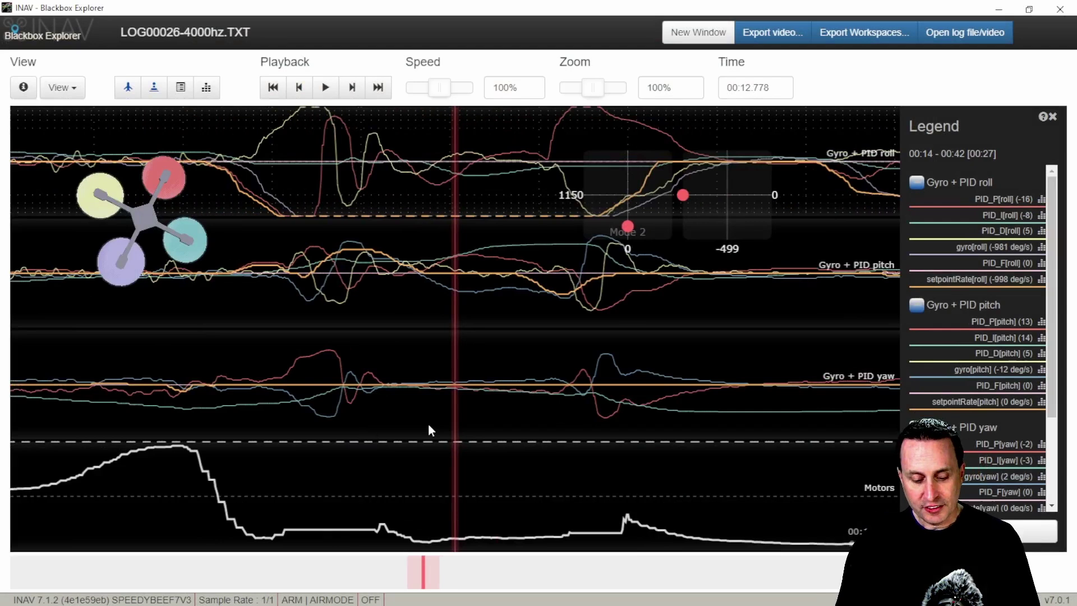
scroll(437, 359, up, 3)
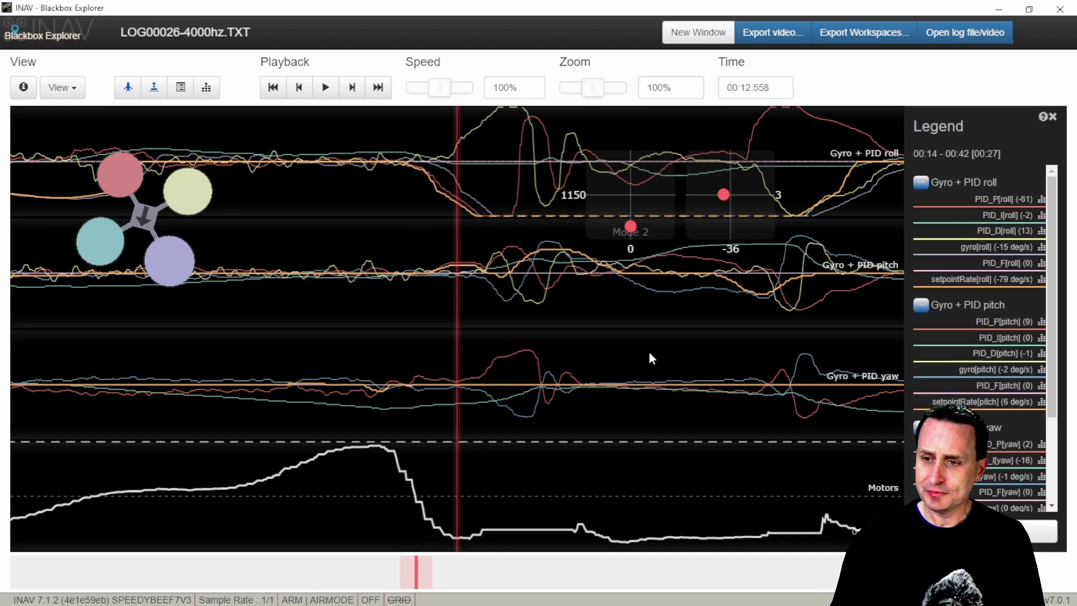
drag(648, 352, 492, 243)
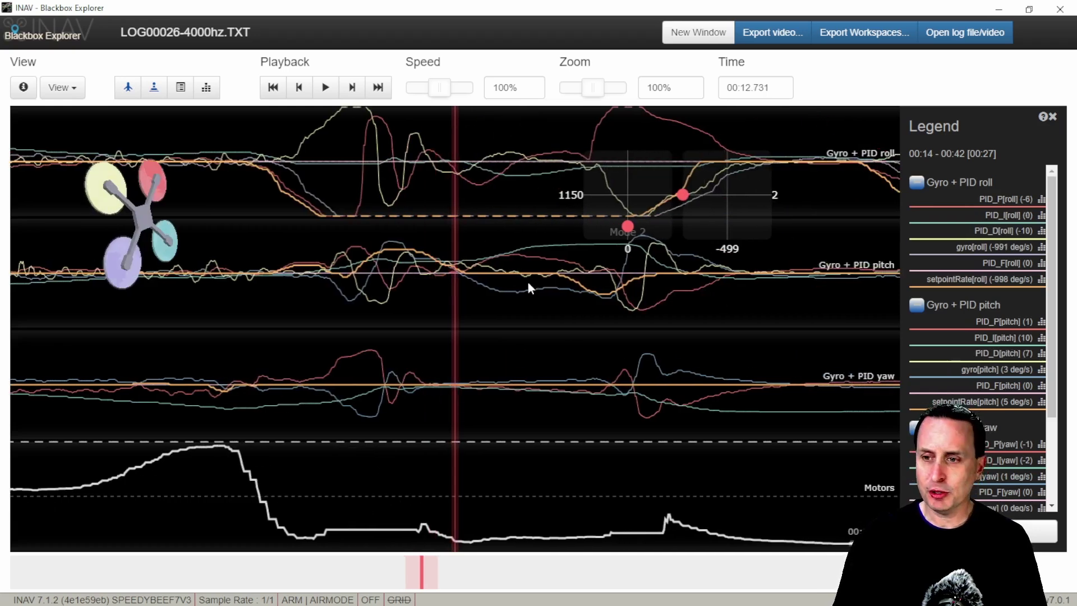
scroll(527, 282, down, 5)
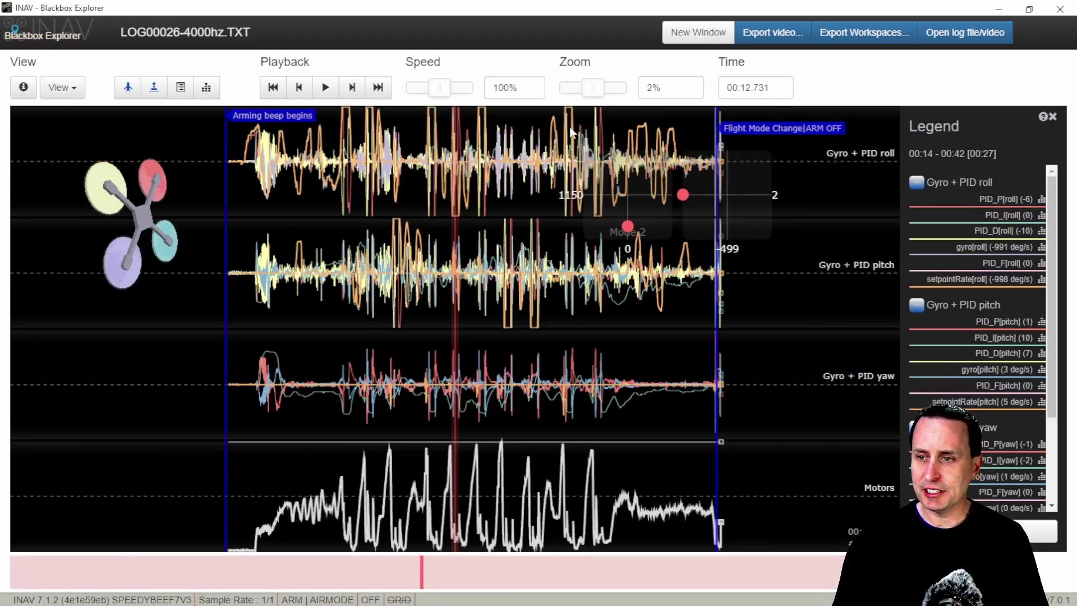
click(593, 89)
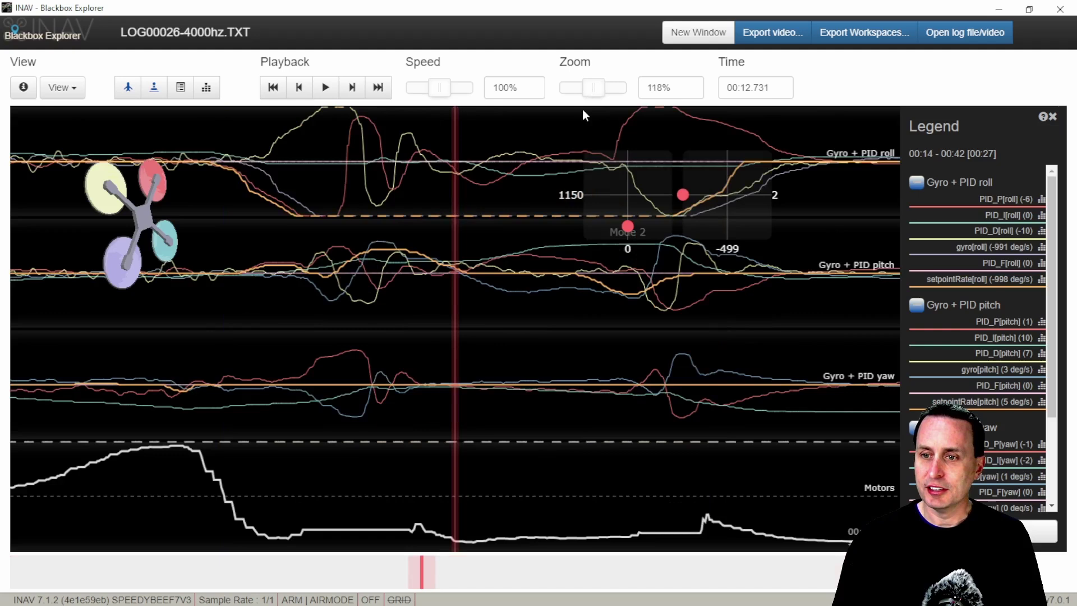
drag(489, 238, 458, 221)
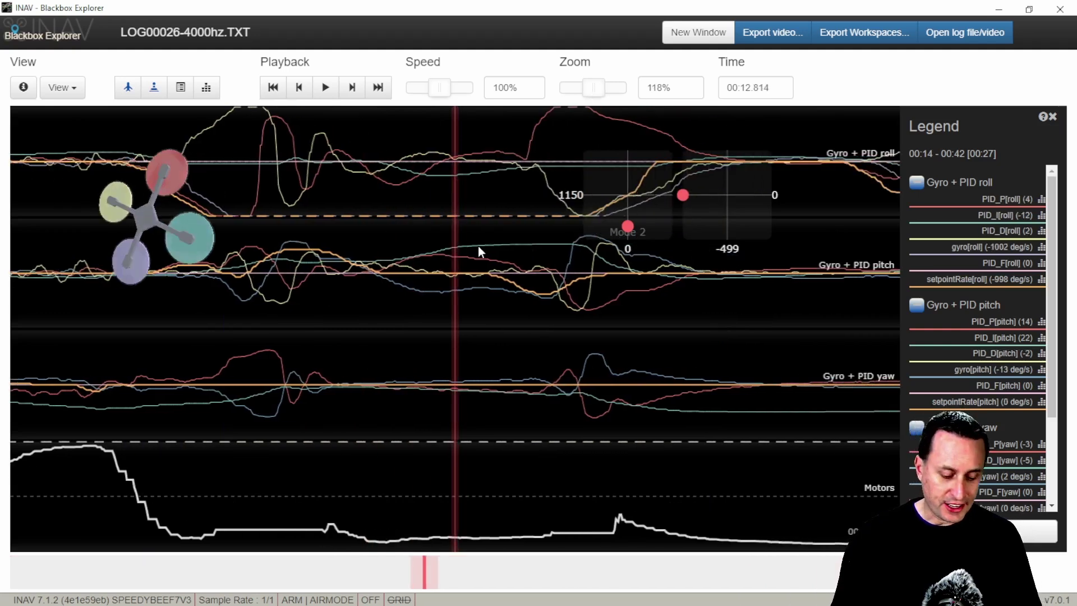
key(i)
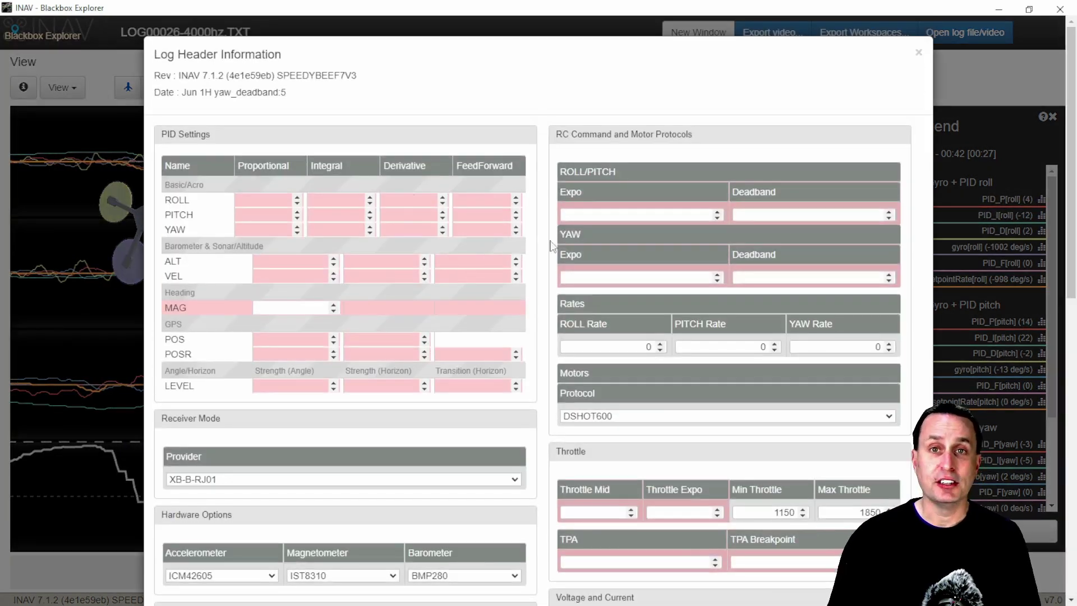
click(918, 53)
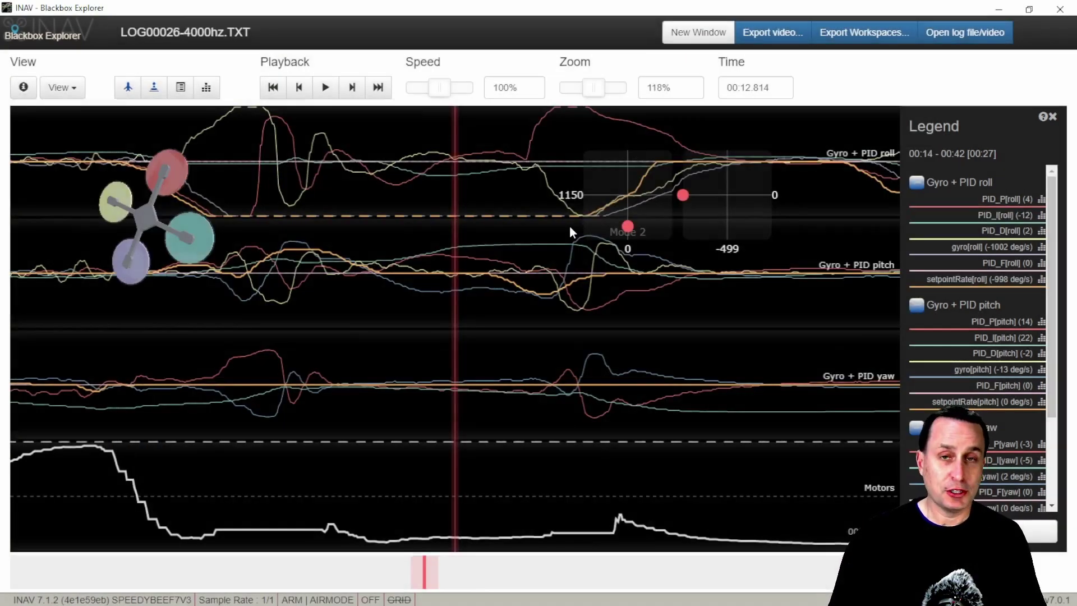
drag(600, 279, 535, 274)
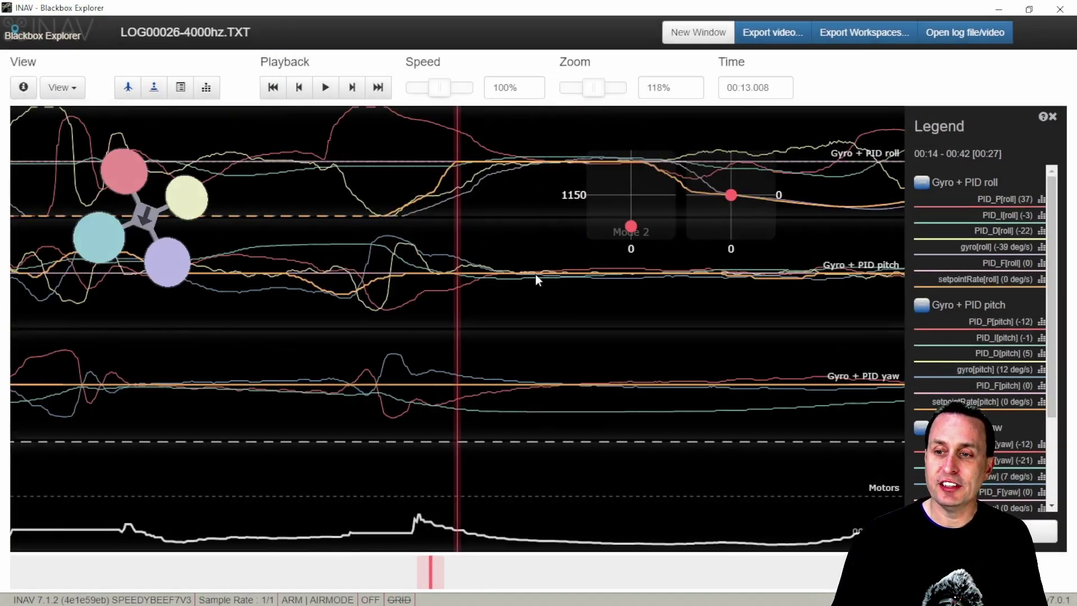
drag(562, 334, 718, 249)
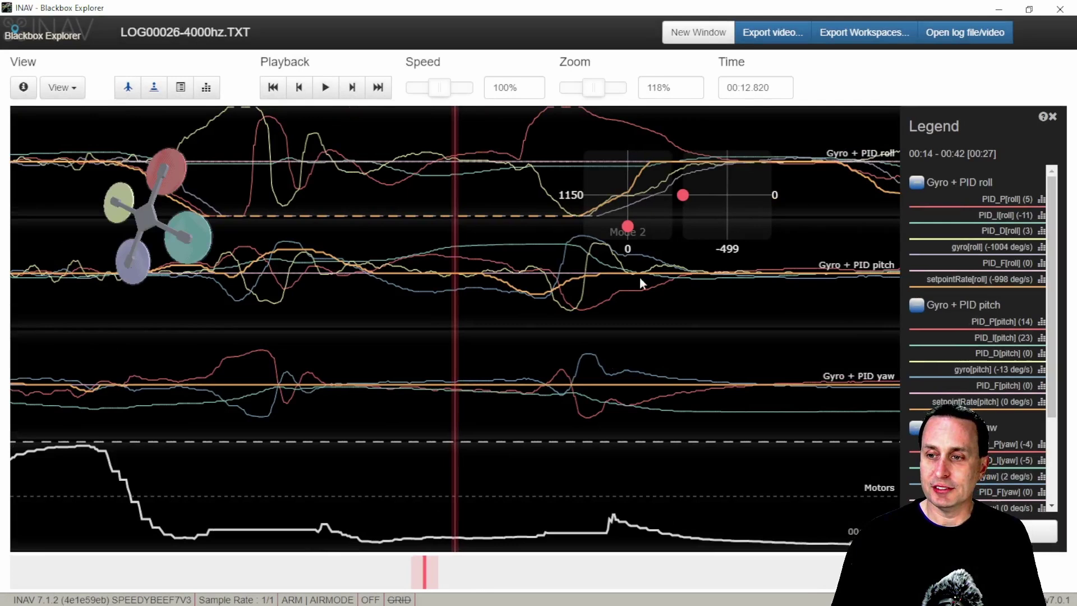
drag(639, 278, 452, 392)
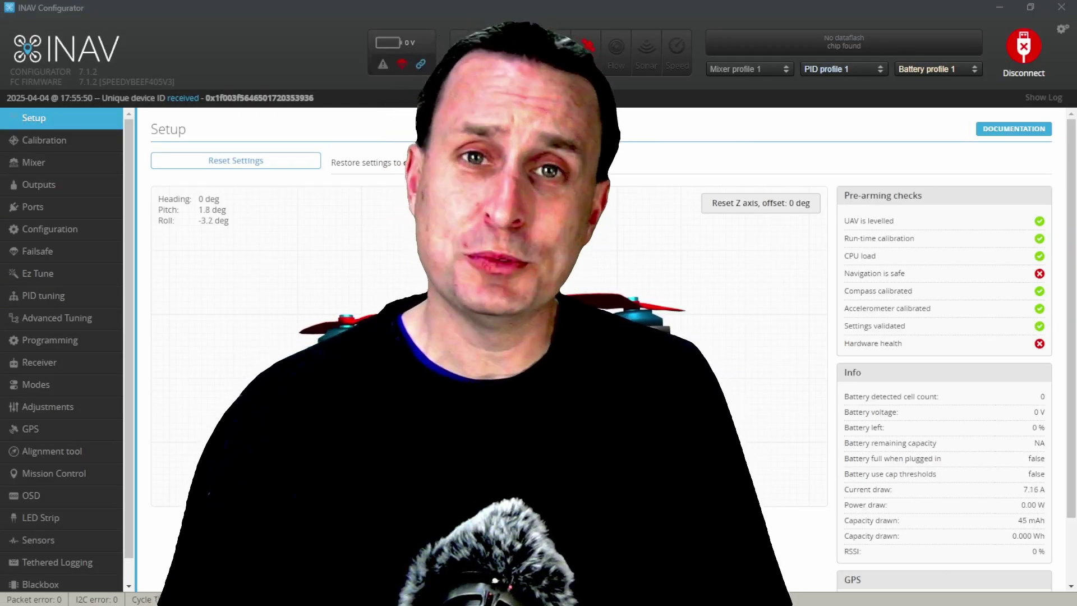
Step: Check Blackbox logging settings and CPU load, then view Configuration listing BMI270, QMC5883, BMP280 sensors
scroll(93, 552, down, 1)
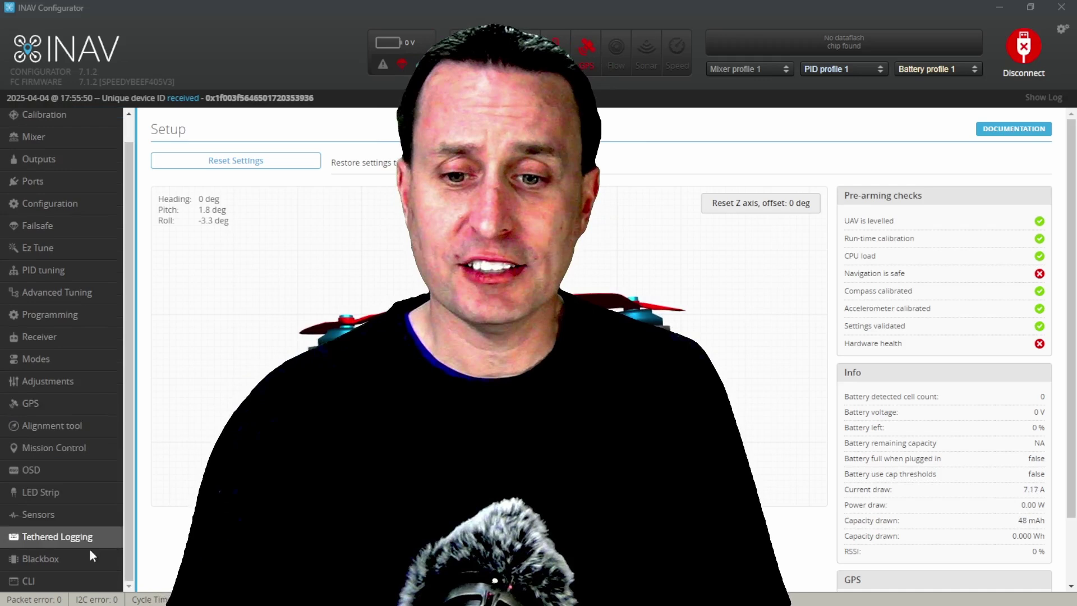
click(90, 553)
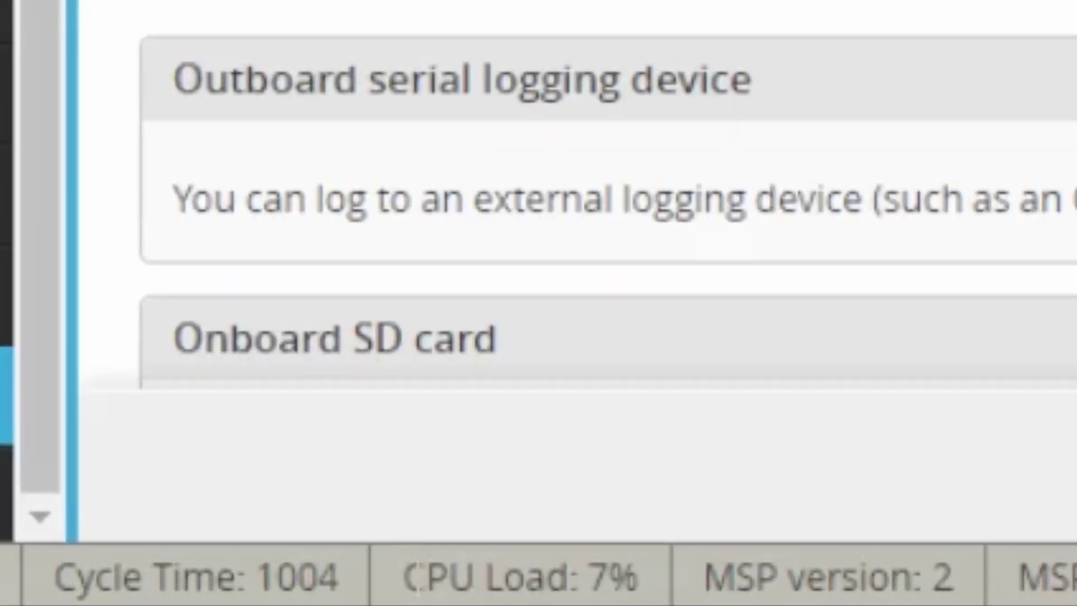
drag(209, 599, 263, 598)
click(273, 600)
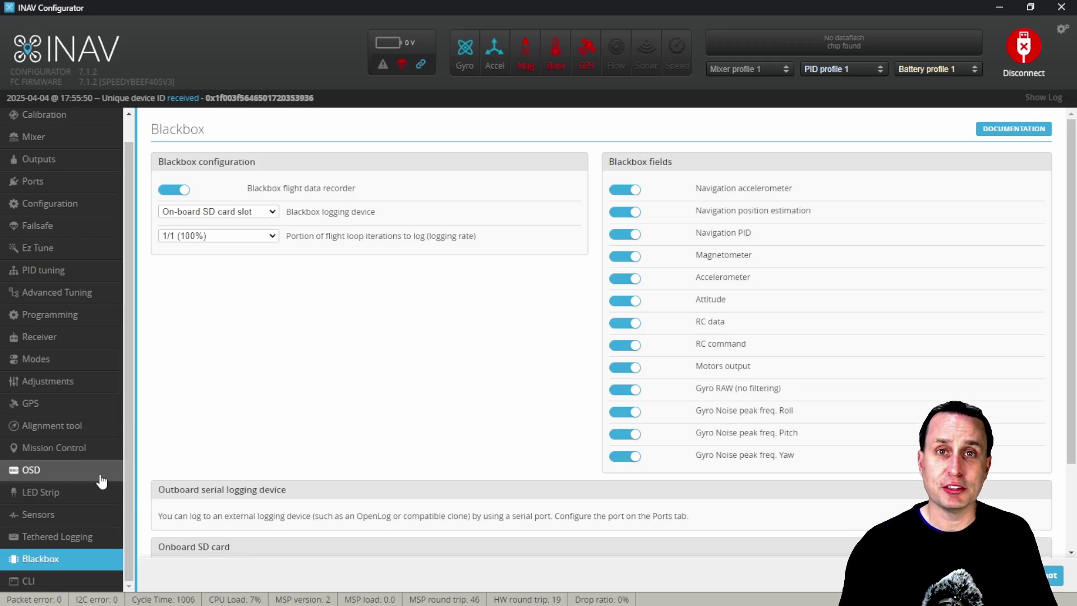
click(82, 208)
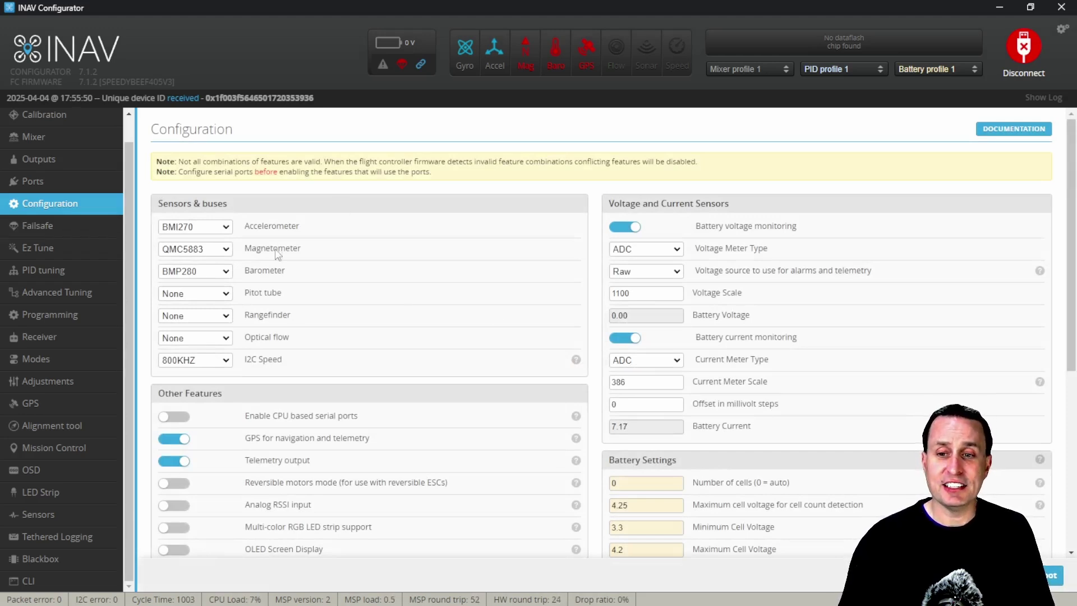
Step: Run 'get looptime' in the CLI, which reports looptime = 1000 with range 0–9000
click(66, 582)
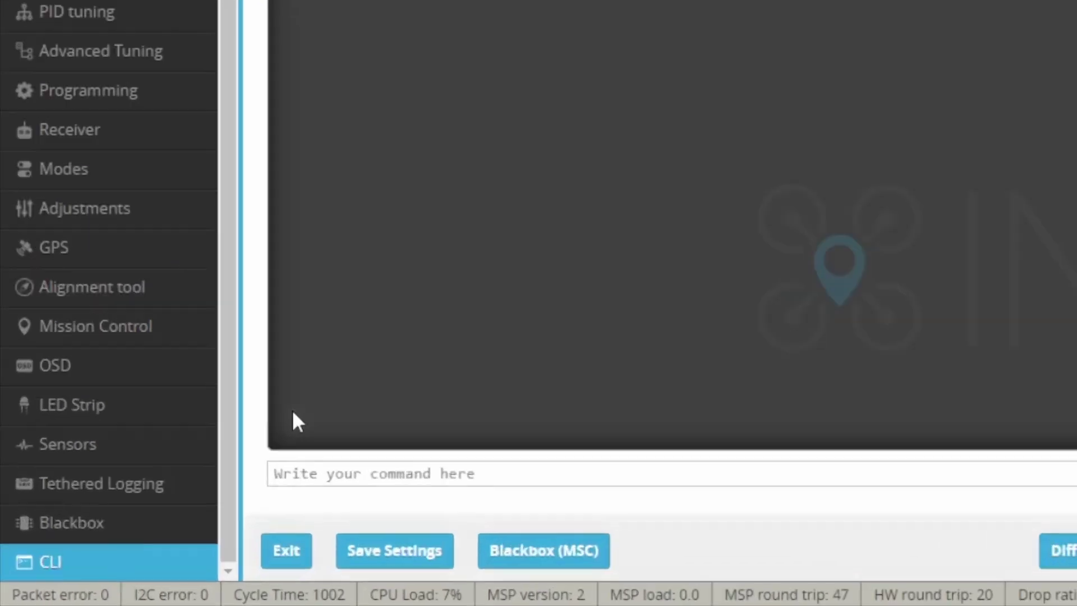
text(get looptim)
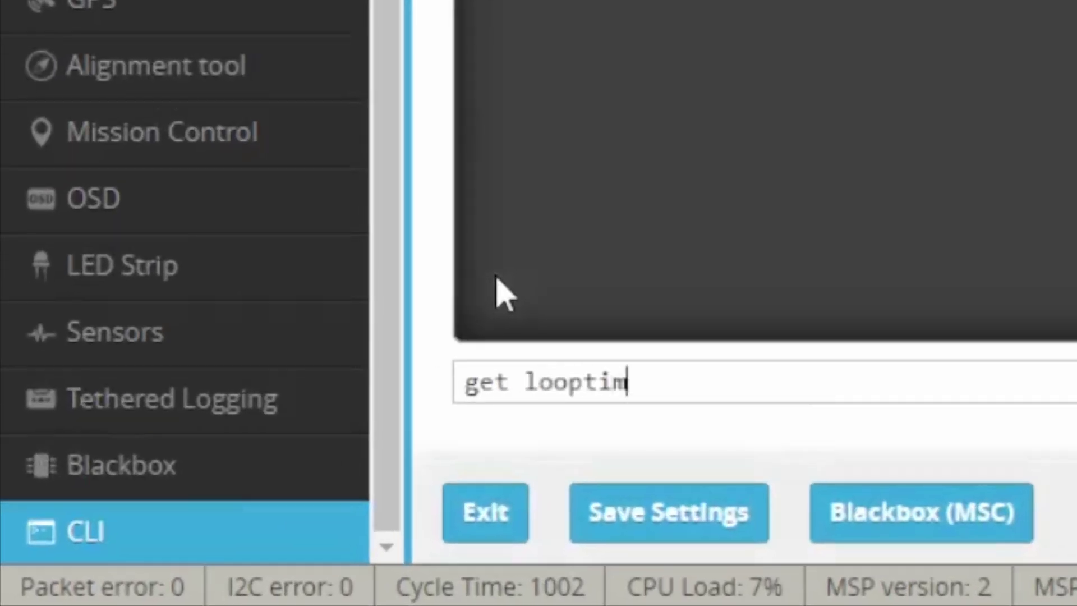
key(Return)
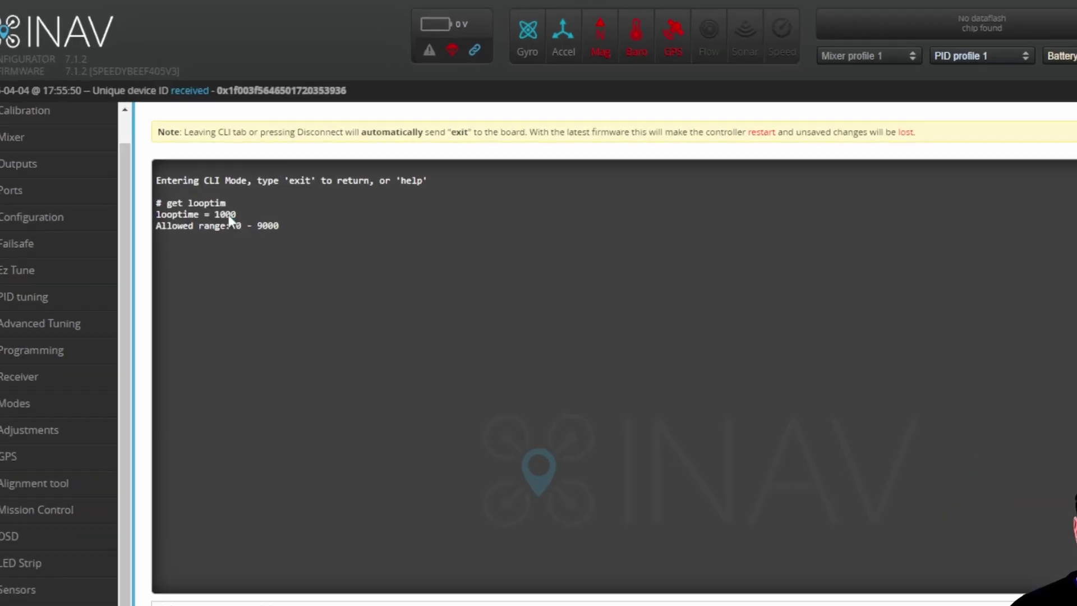
drag(228, 200, 152, 209)
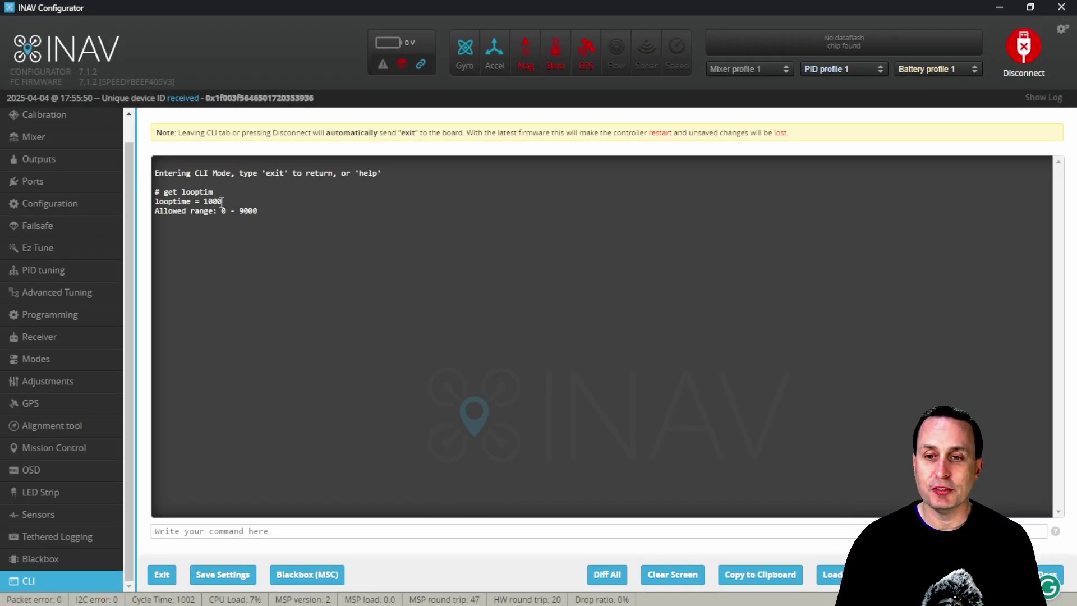
Step: Send 'set looptime = 2000' in the CLI, confirmed as 'looptime set to 2000'
mouse_move(222, 202)
mouse_down()
mouse_move(152, 205)
mouse_move(213, 203)
mouse_up()
click(156, 203)
right_click(216, 203)
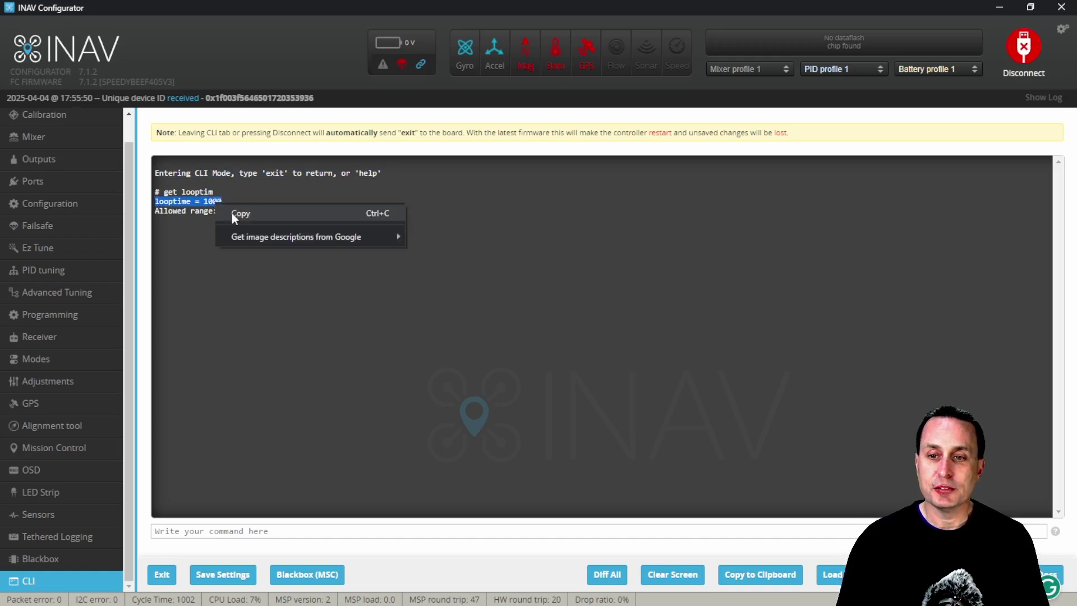
click(231, 213)
click(199, 531)
text(set)
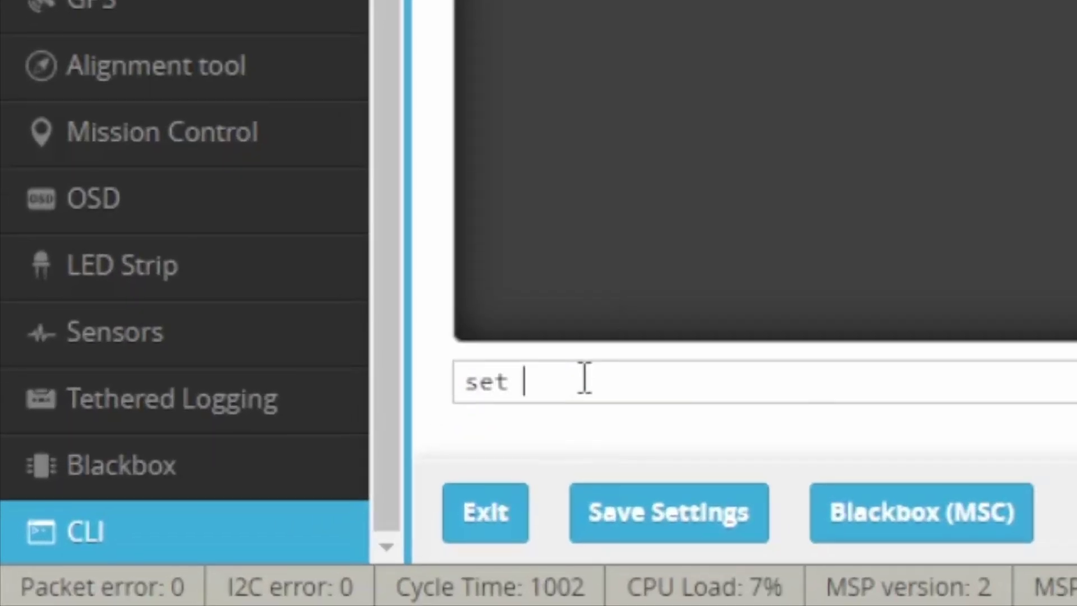
key(ctrl+v)
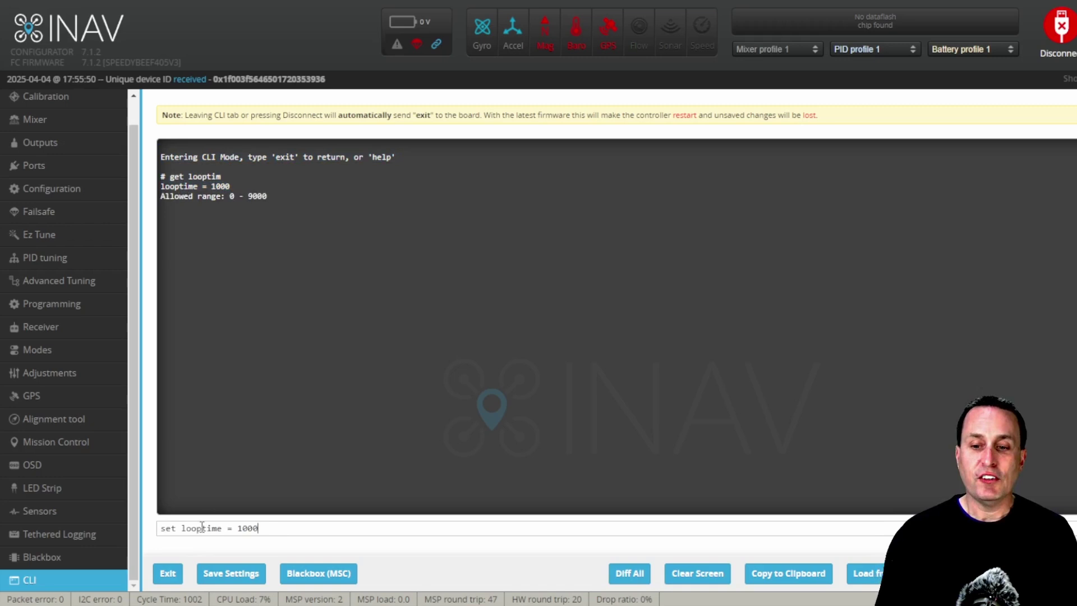
key(BackSpace)
key(BackSpace)
key(BackSpace)
key(BackSpace)
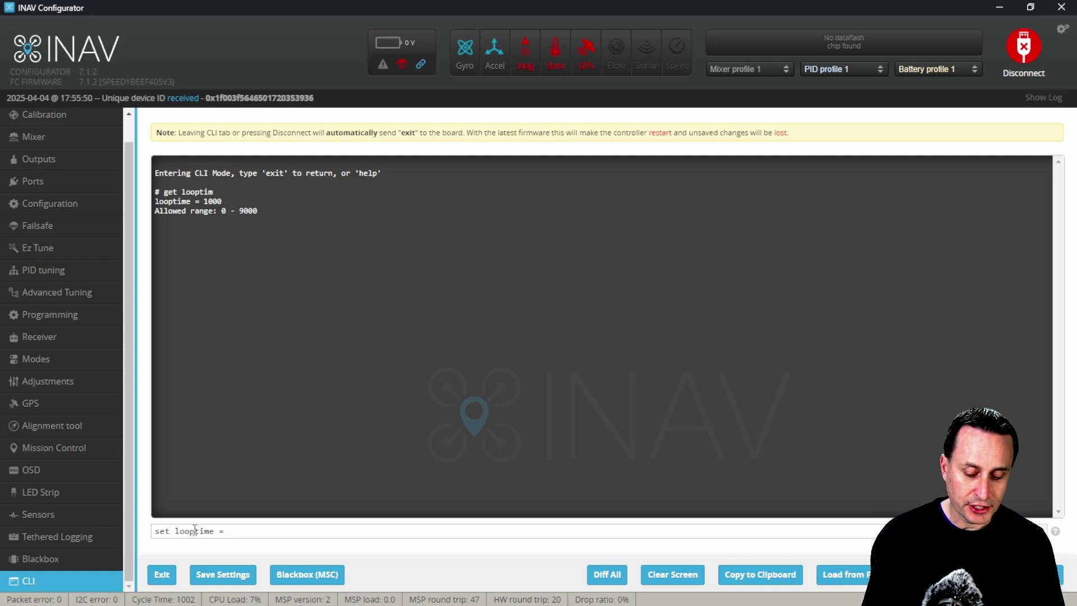
text(2000)
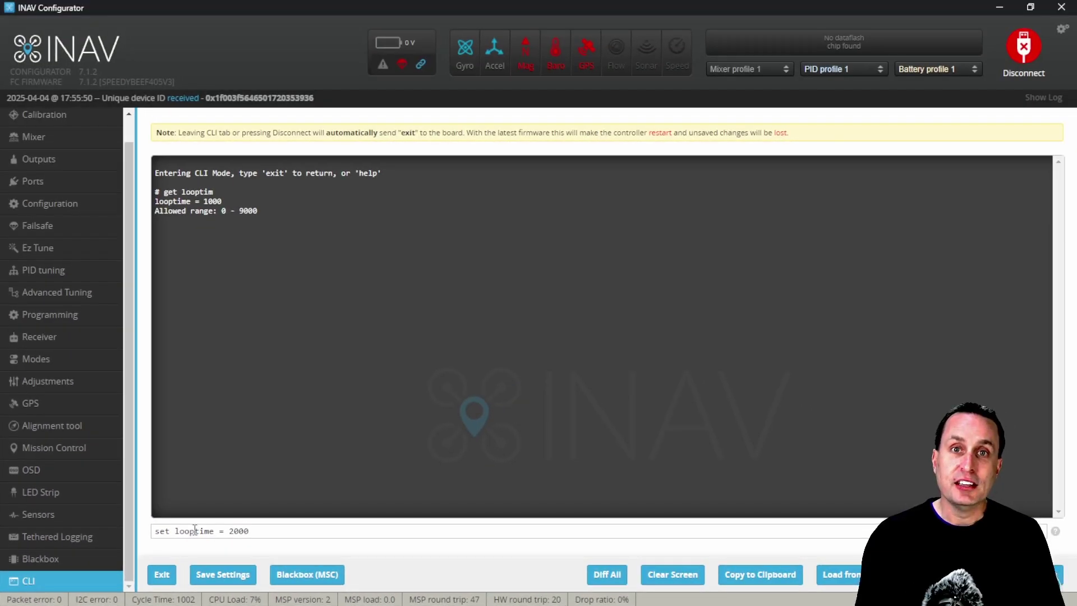
key(Return)
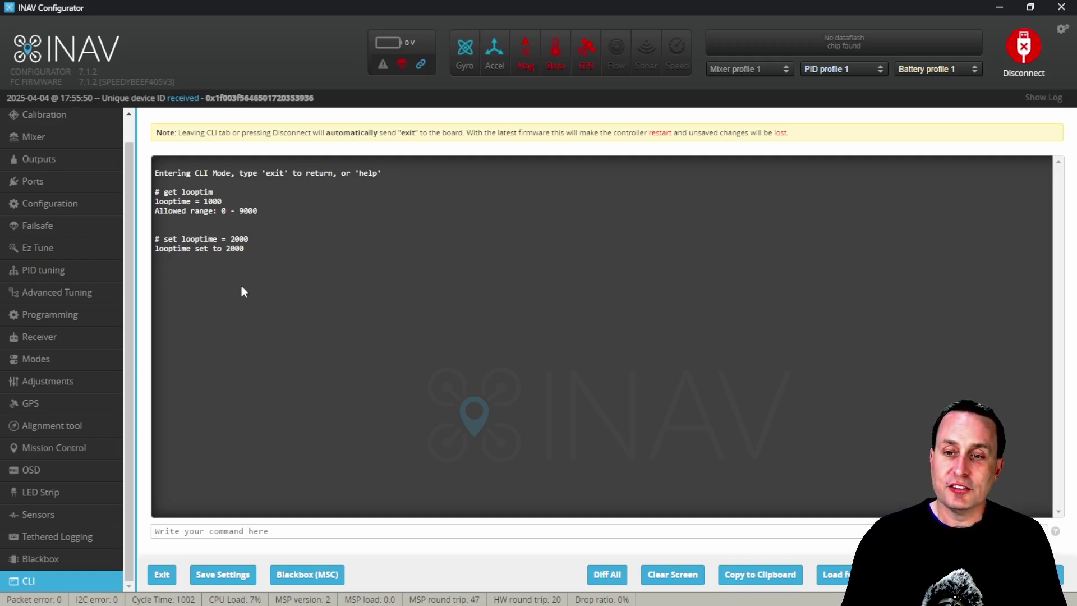
Step: Highlight the 1000 and 2000 looptime readings, then draft 'set looptime = 250' unsent
drag(224, 200, 156, 203)
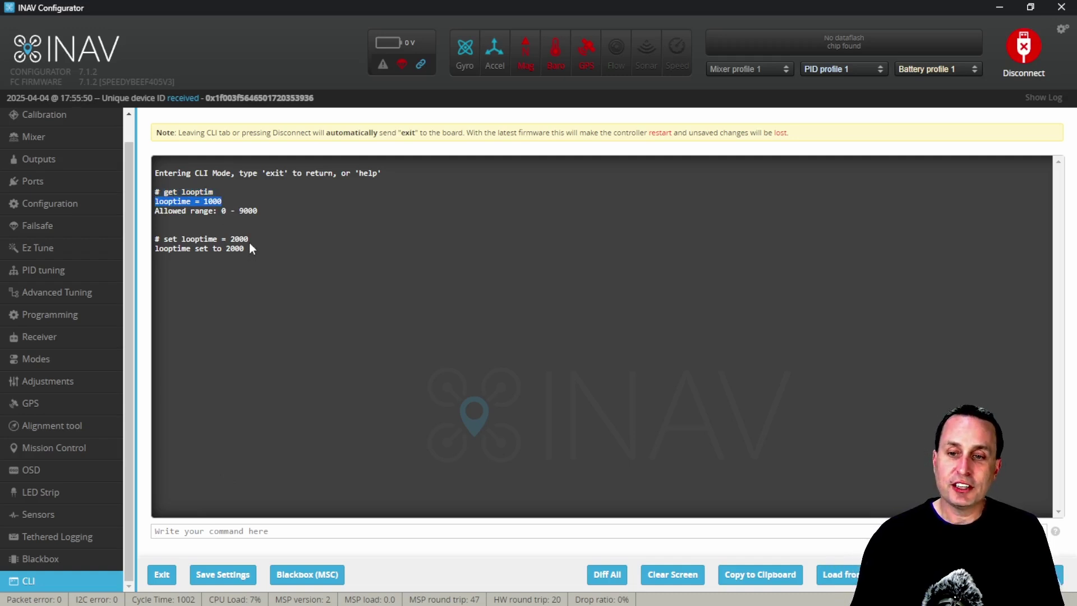
drag(249, 239, 231, 240)
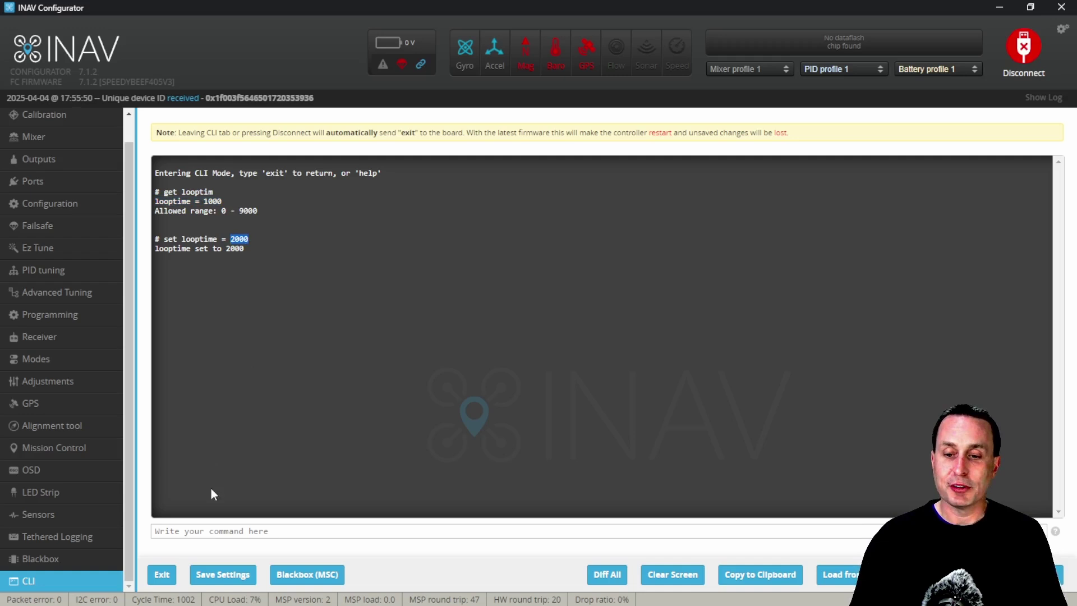
click(208, 534)
text(set looptime = 1000)
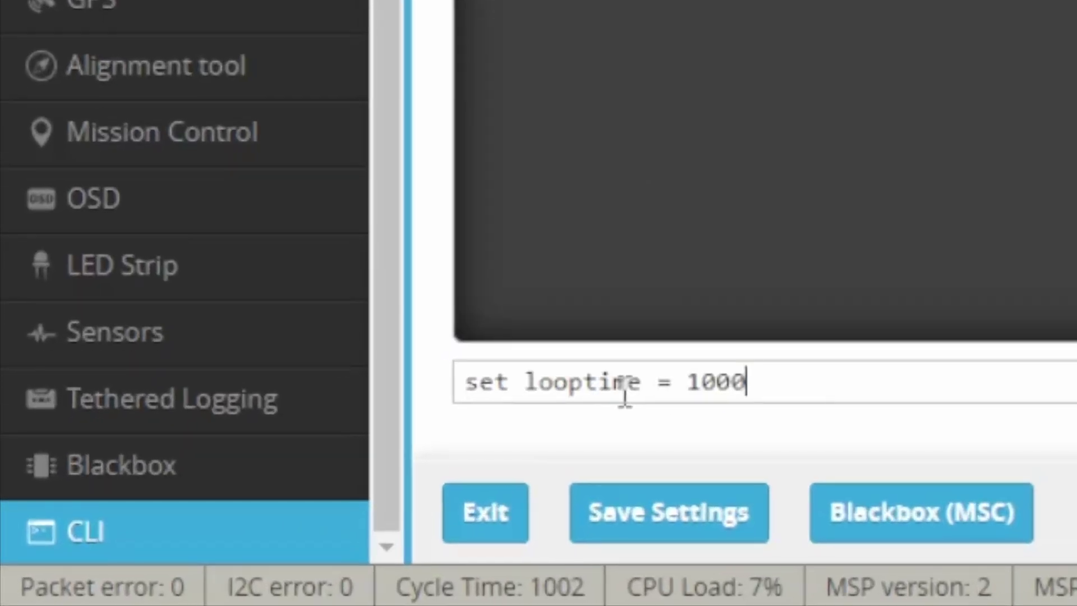
key(BackSpace)
key(BackSpace)
key(BackSpace)
key(BackSpace)
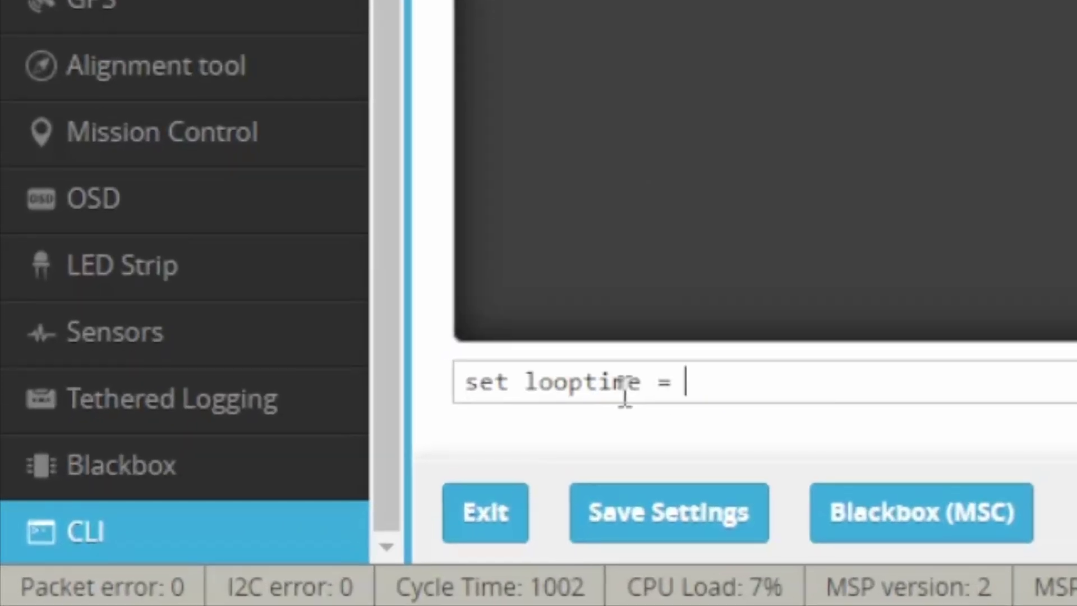
text(400)
key(BackSpace)
key(BackSpace)
key(BackSpace)
text(500)
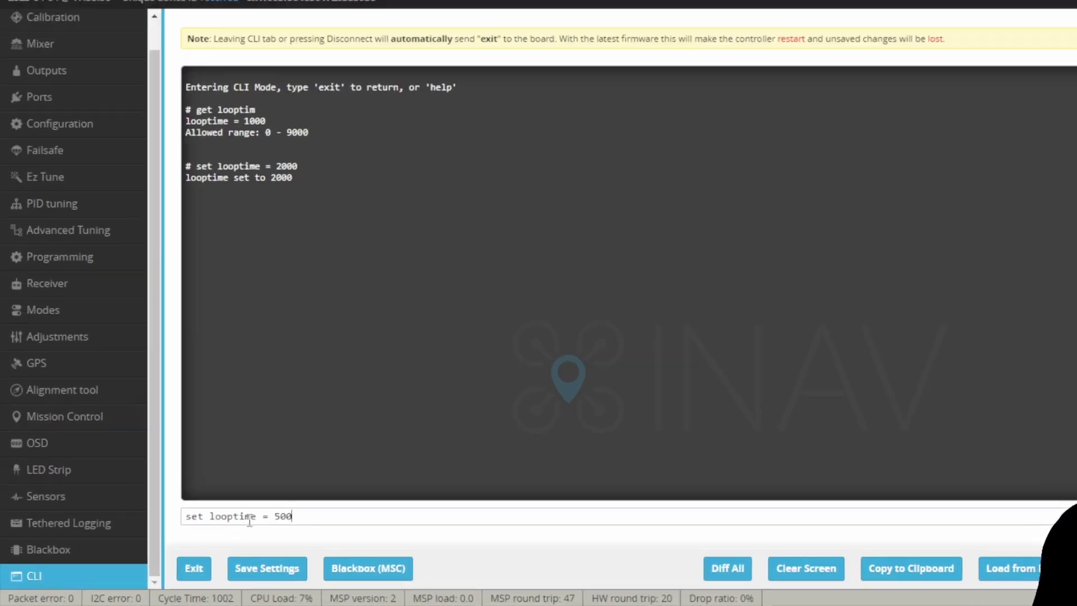
key(BackSpace)
key(BackSpace)
key(BackSpace)
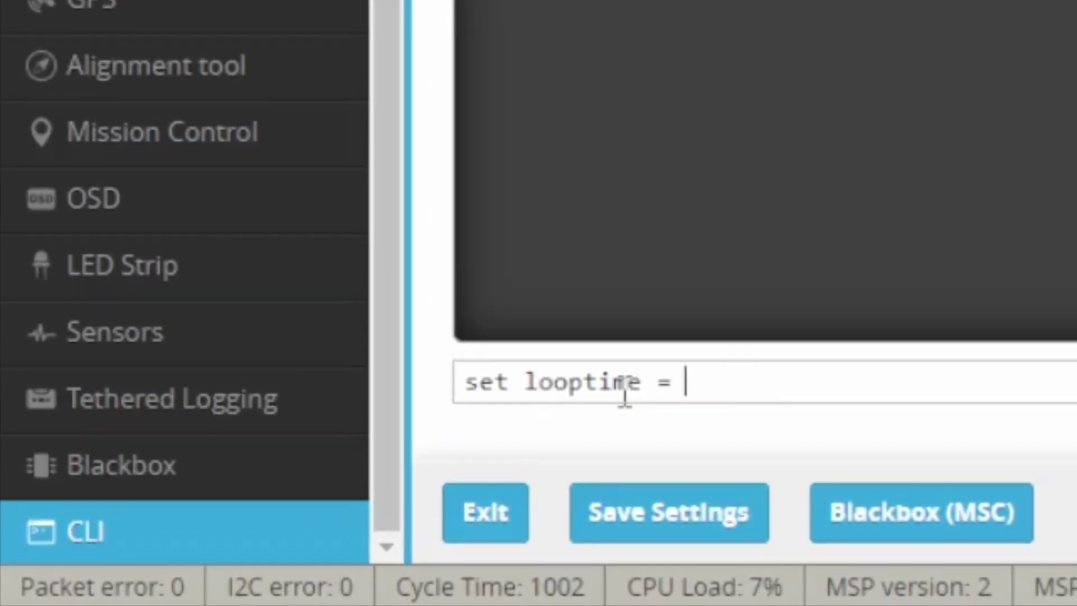
text(250)
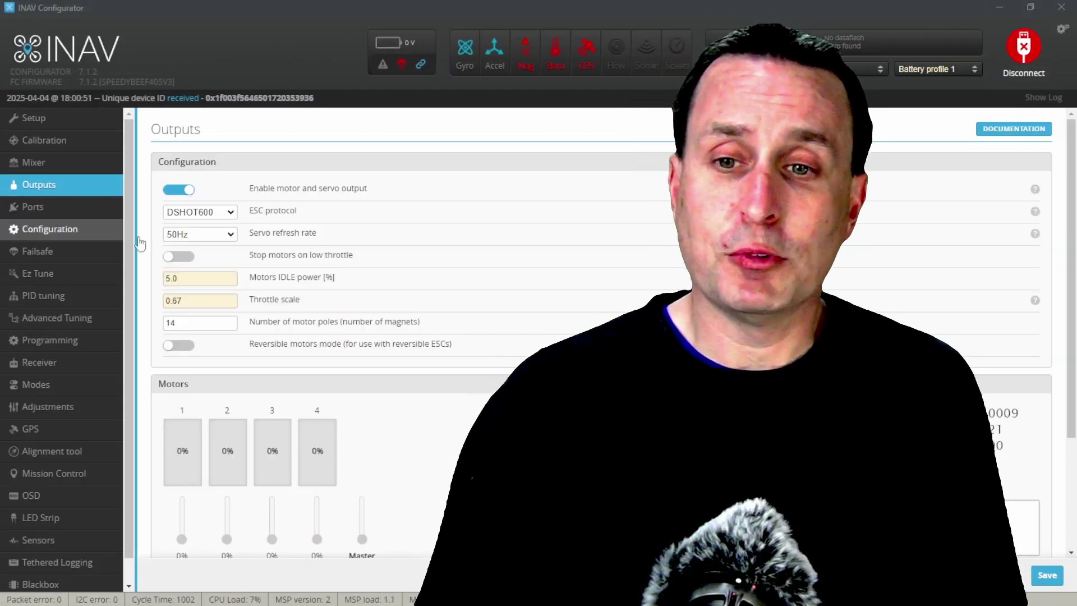
Step: Change the ESC protocol on the Outputs page from DSHOT600 to DSHOT150
click(191, 213)
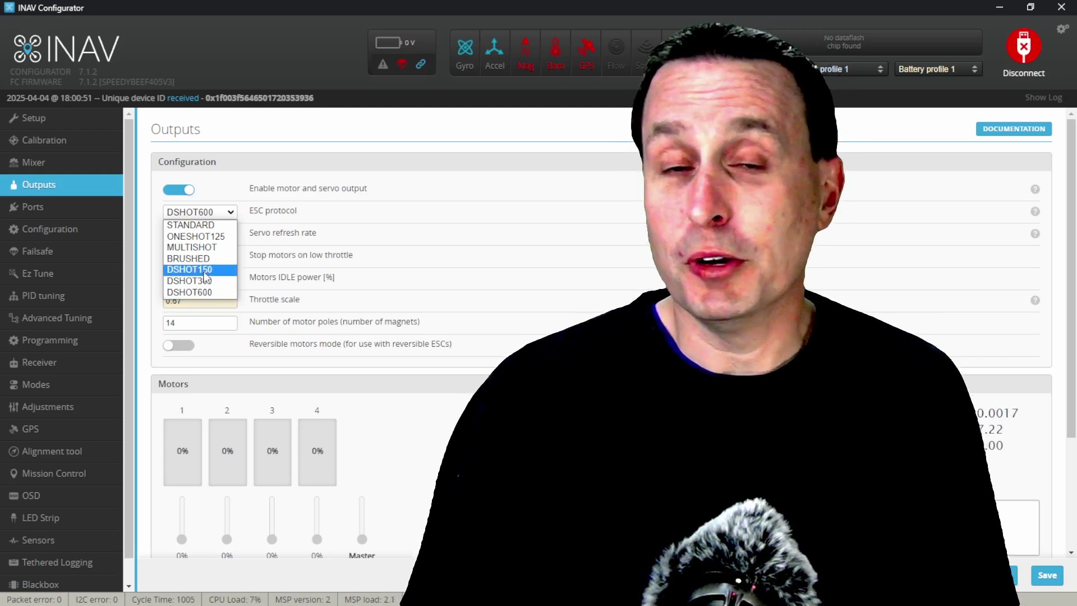
click(206, 270)
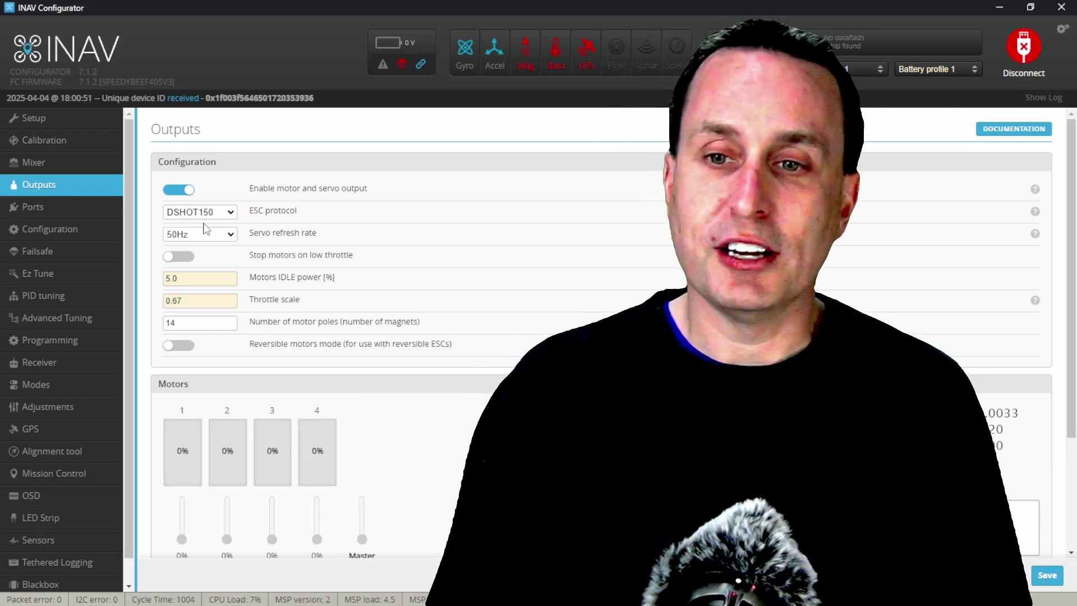
Step: Reopen the ESC protocol list to view the options, keeping DSHOT150 selected
click(204, 215)
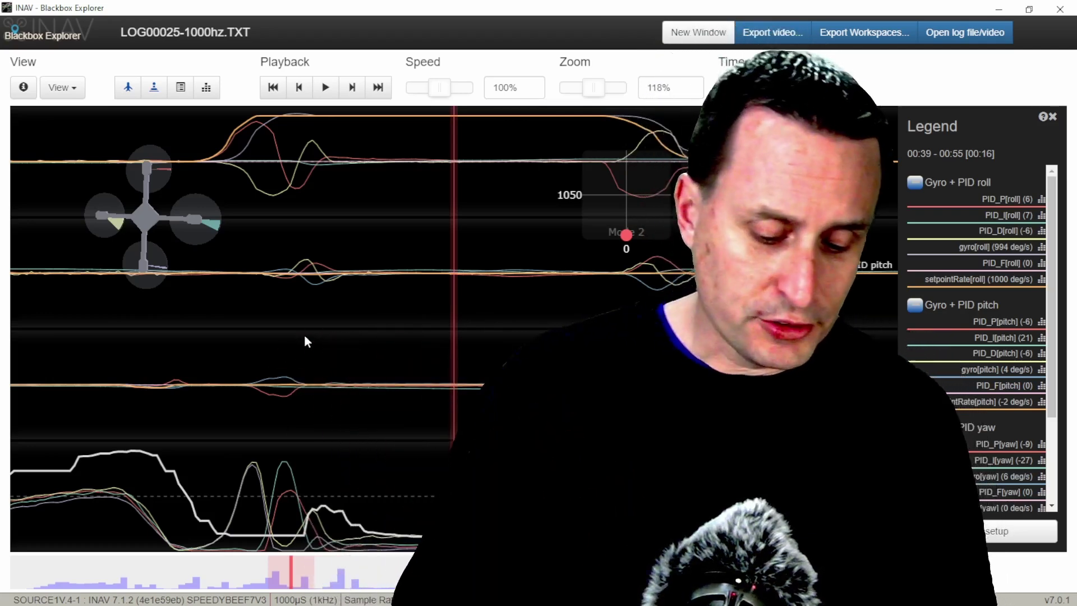
key(i)
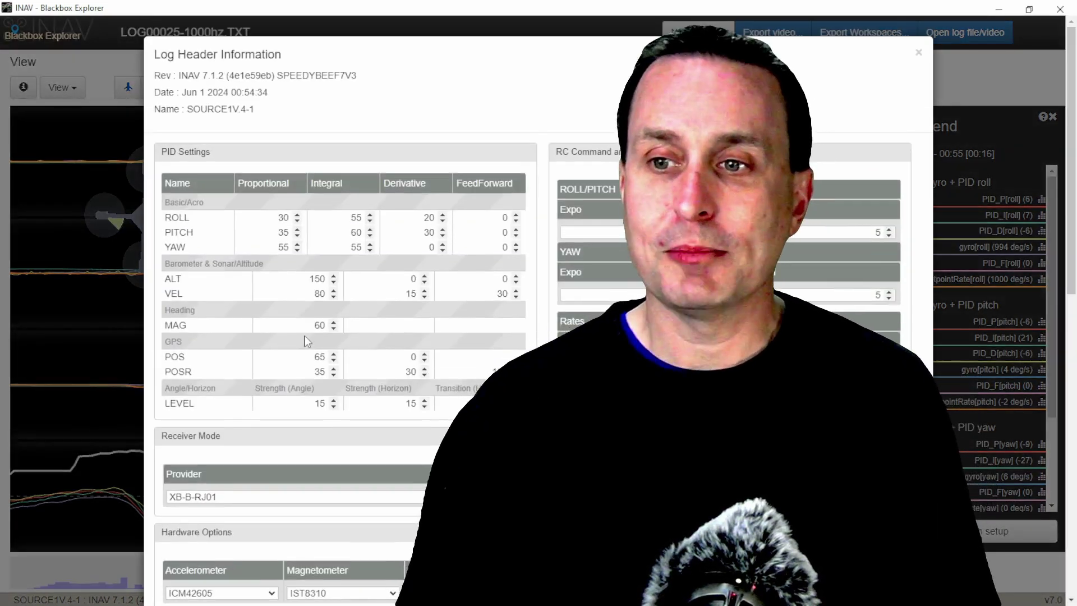
scroll(411, 326, down, 7)
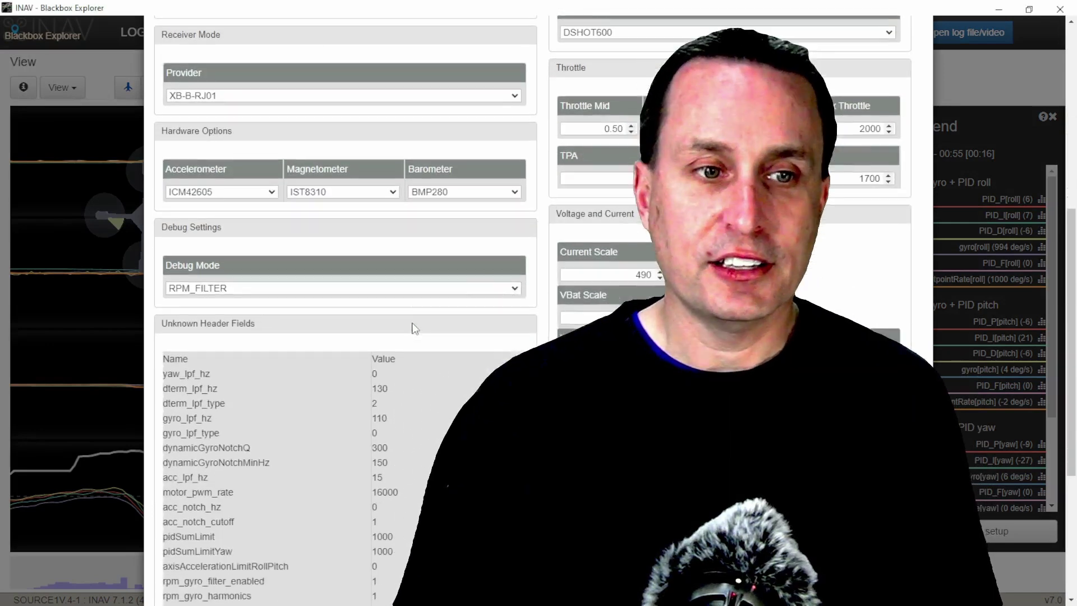
scroll(414, 328, down, 5)
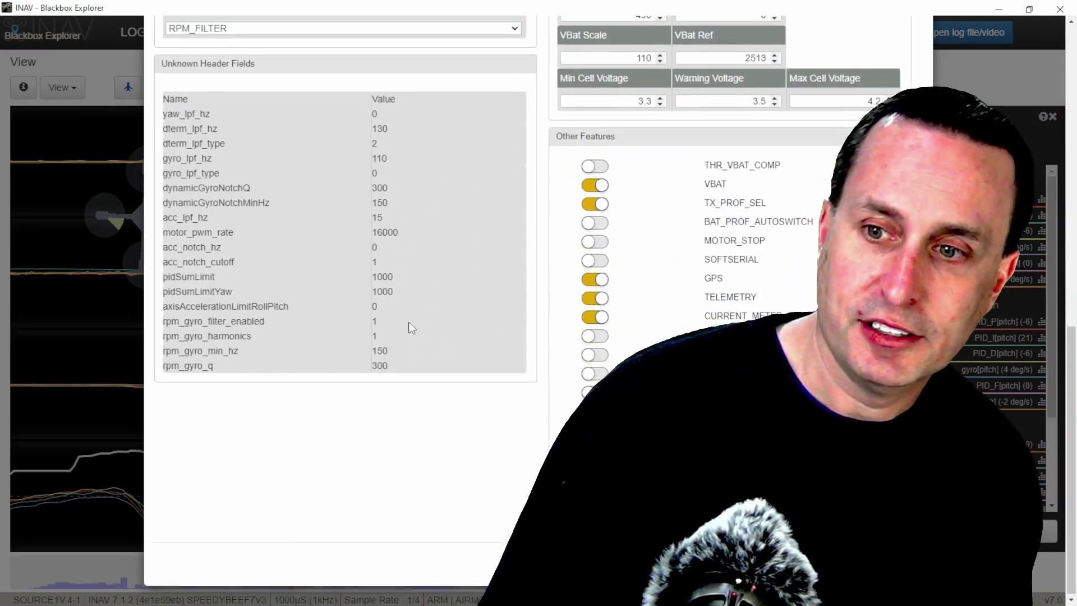
scroll(411, 328, up, 5)
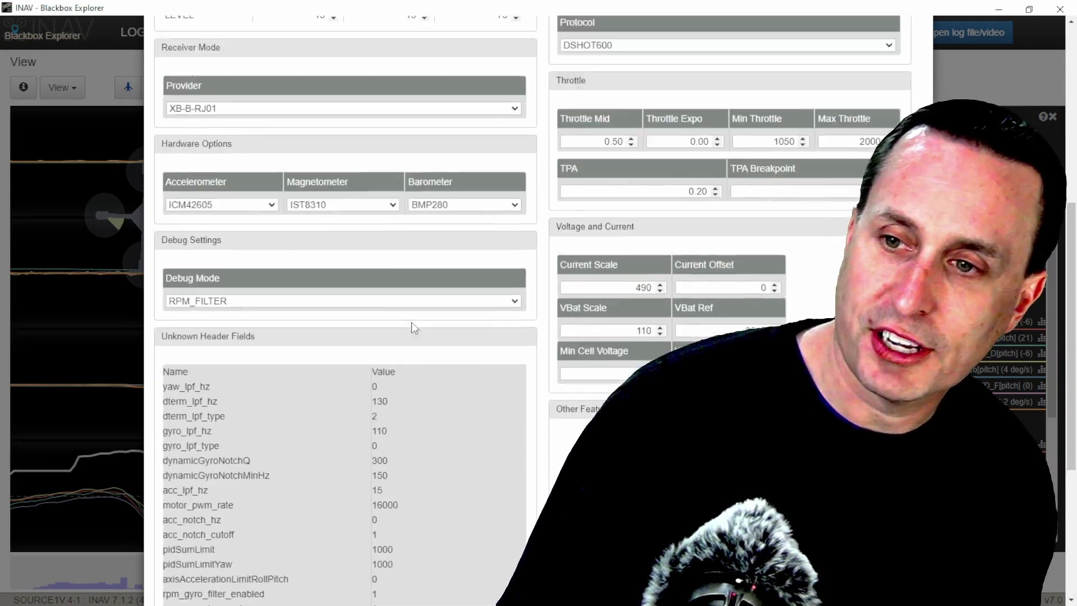
scroll(414, 328, up, 6)
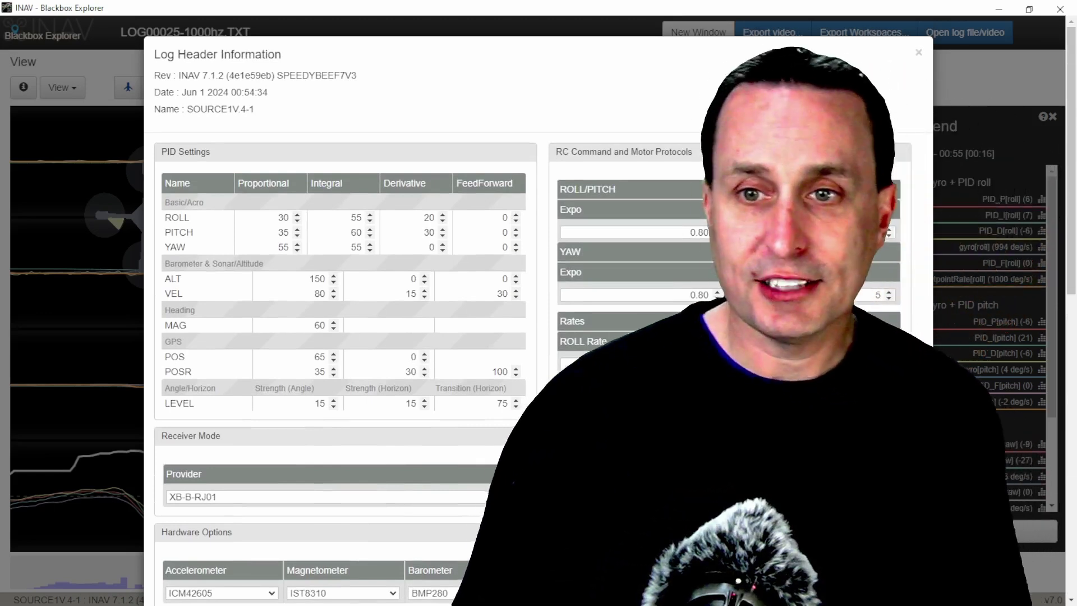
click(115, 307)
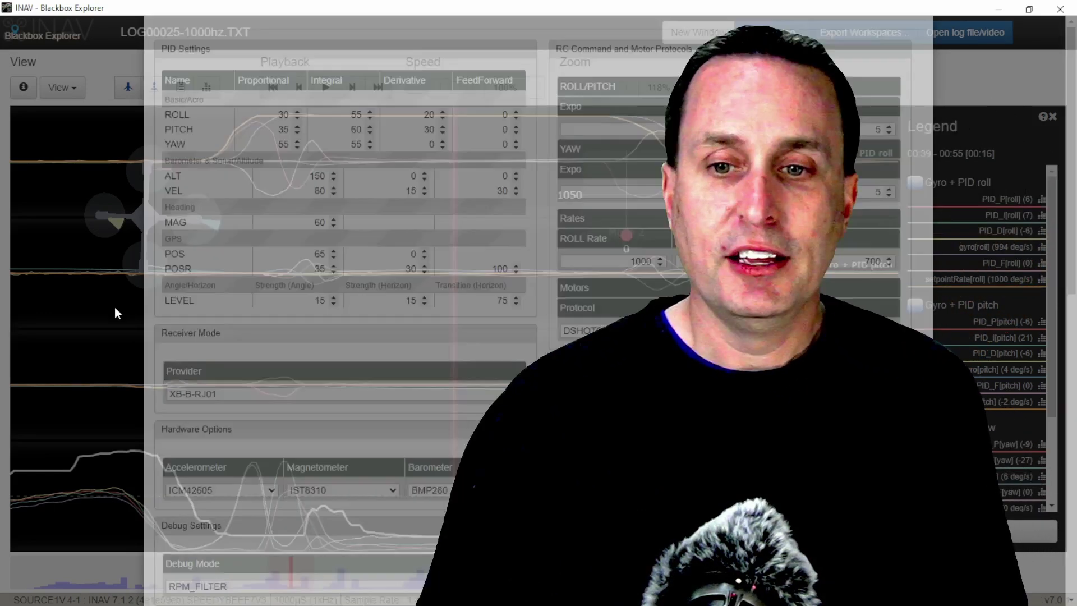
Step: Move back through LOG00025-1000hz.TXT and load workspace 2 with Roll/Pitch/Yaw gyro and setpoint traces
drag(223, 309, 517, 309)
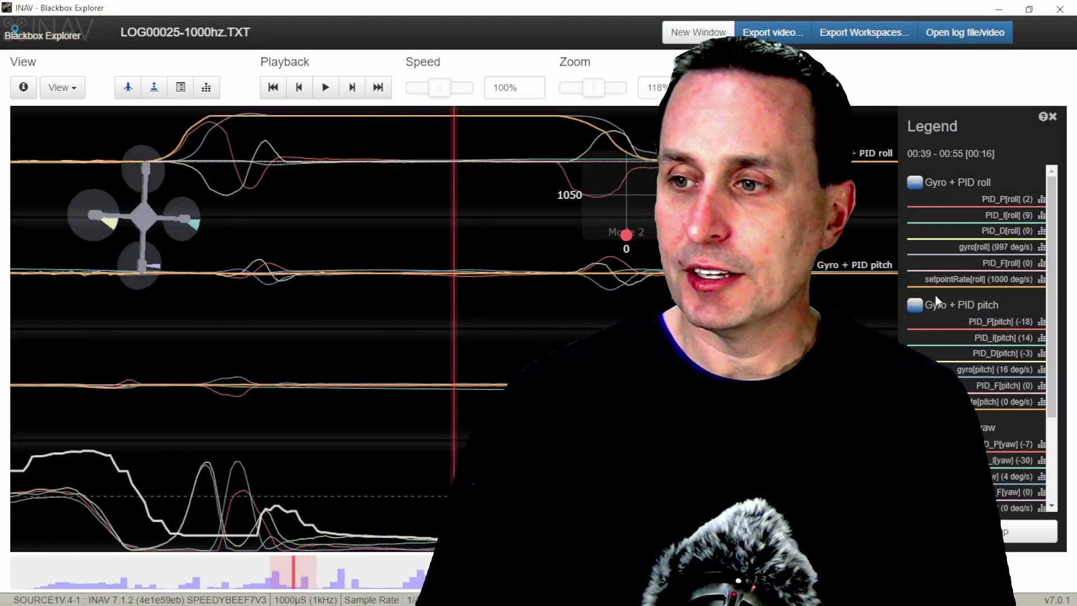
scroll(443, 294, up, 1)
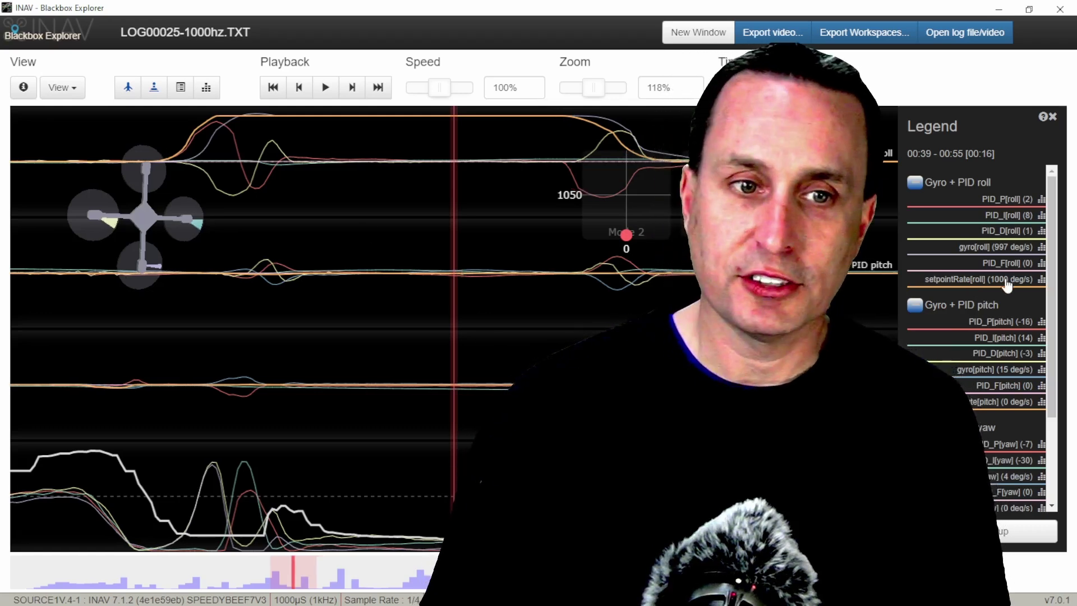
scroll(443, 295, down, 5)
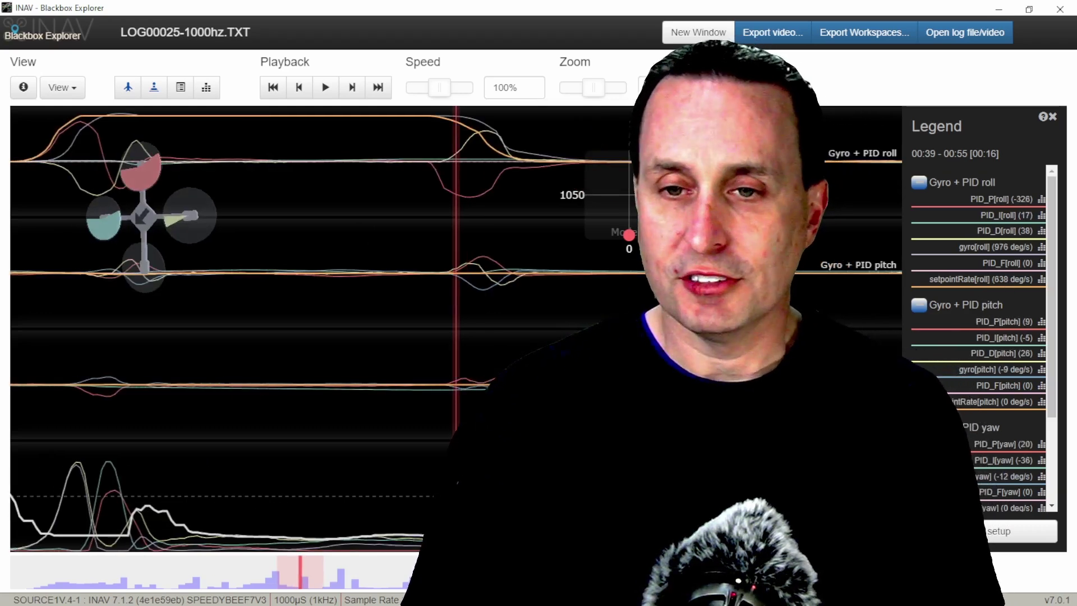
scroll(462, 392, down, 6)
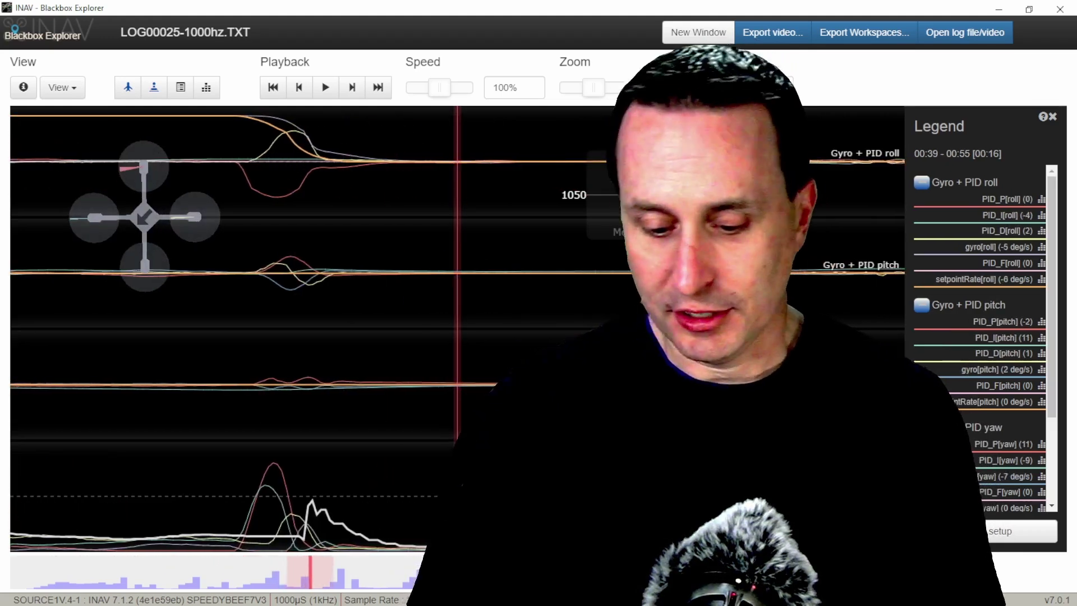
key(2)
scroll(414, 408, up, 5)
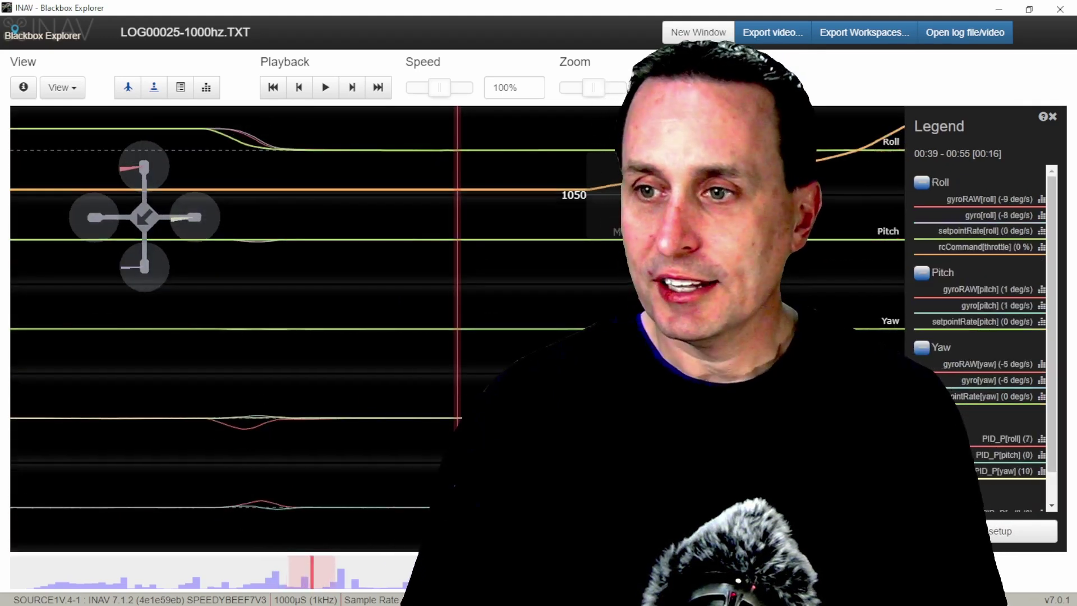
scroll(444, 413, down, 4)
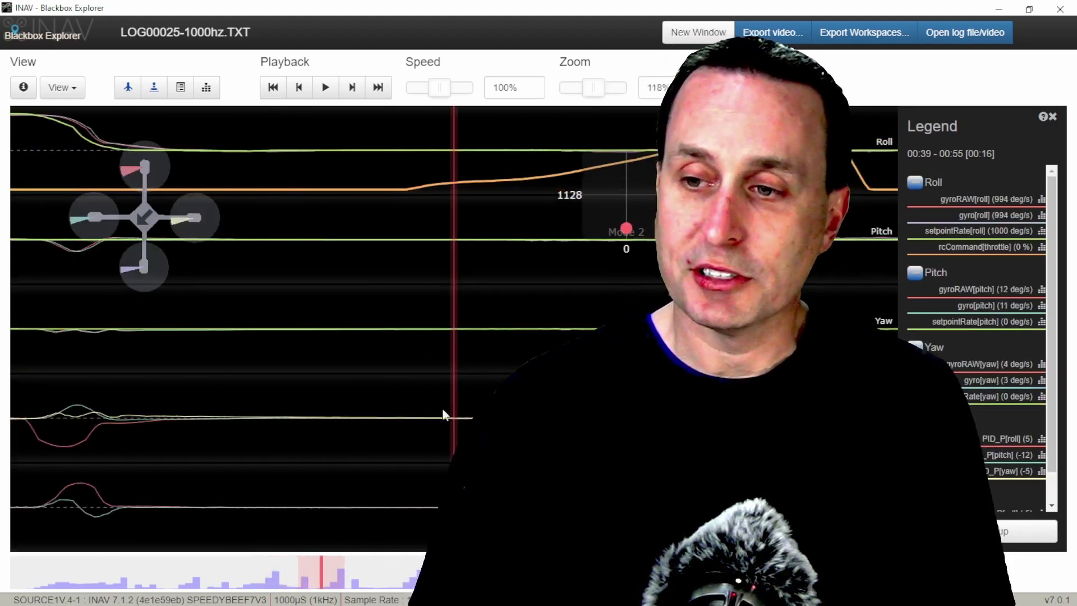